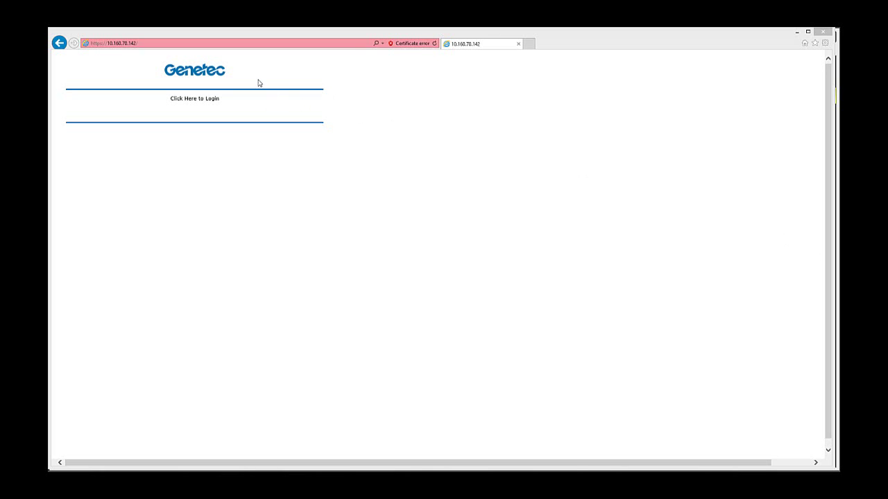
- Log in to EP1502 Configuration Manager with the admin username and its password
left_click(197, 101)
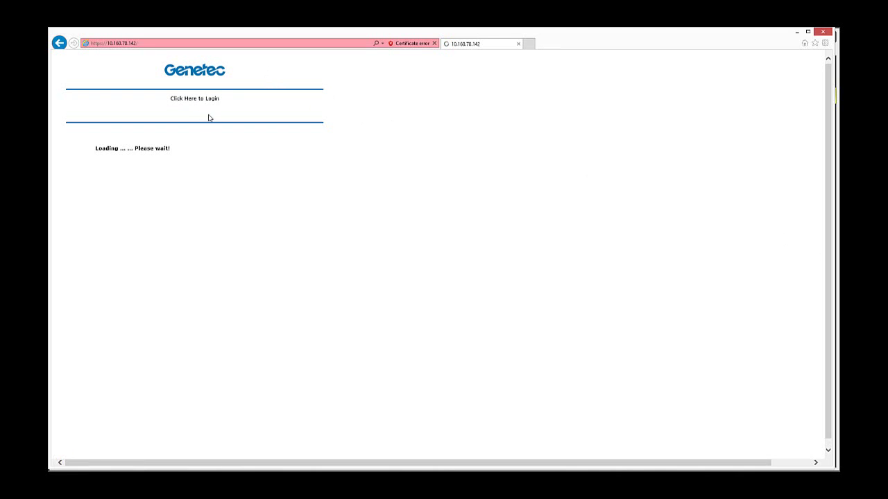
left_click(208, 107)
type("a")
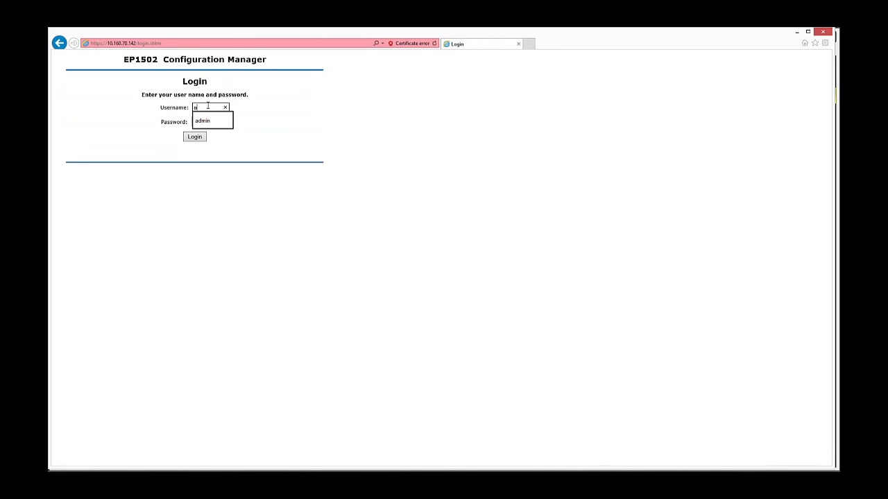
type("dmin")
key("Tab")
type("*******")
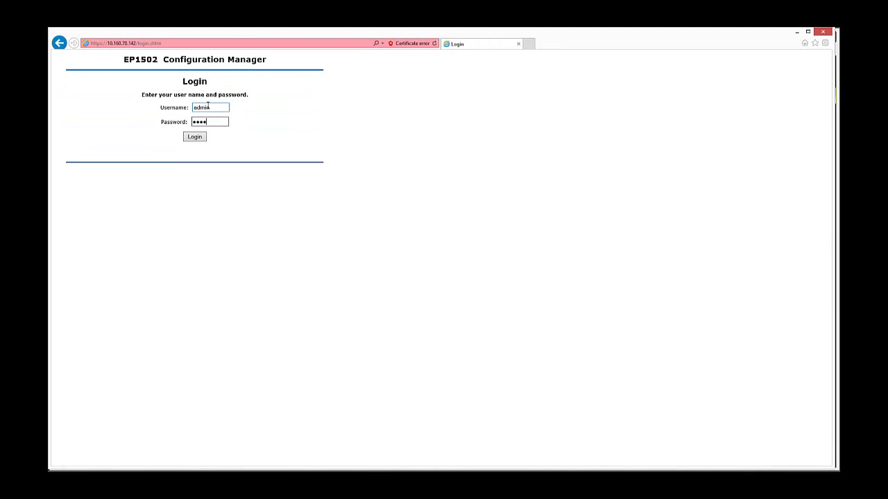
key("Return")
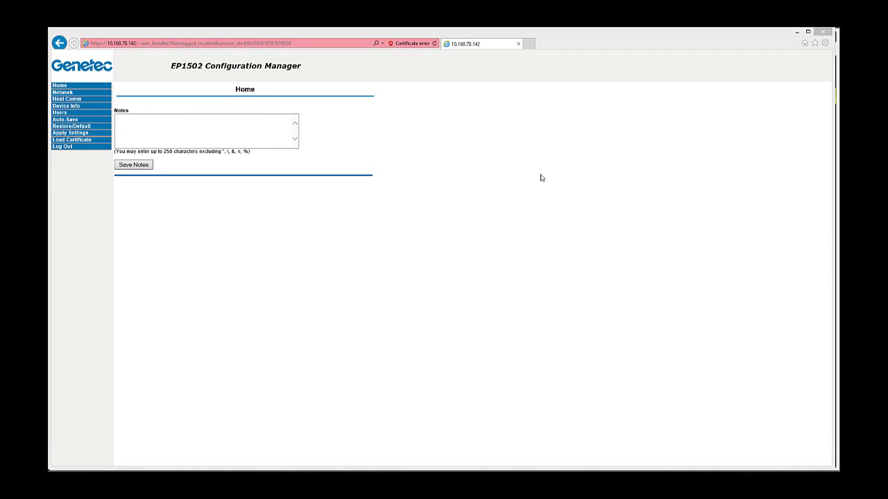
- Accept Host Communication settings with IP Server, port 3001 and authorized IP 10.160.70.21
left_click(74, 101)
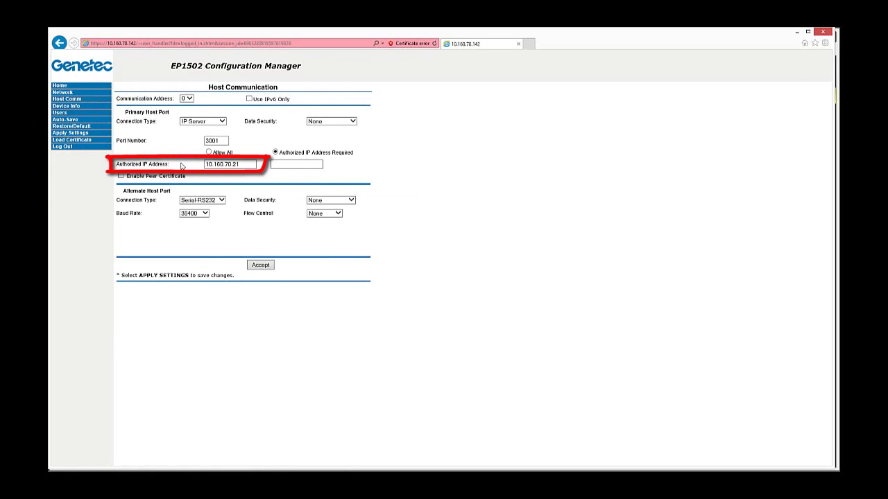
left_click(244, 163)
left_click_drag(244, 164, 215, 163)
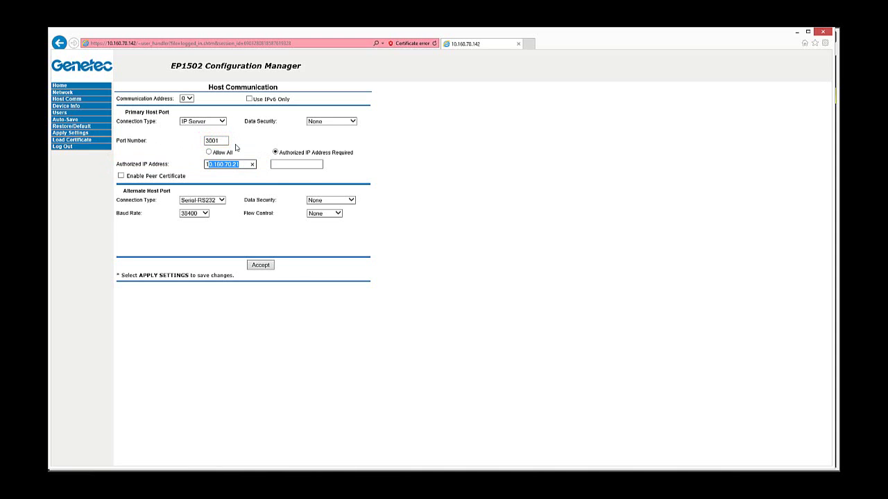
left_click(261, 265)
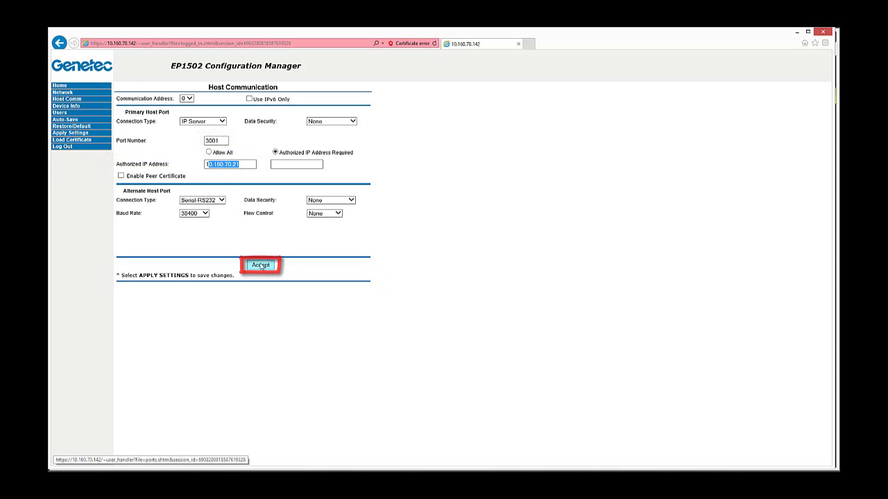
- Apply the saved settings with a controller reboot, acknowledging the DIP switch warning
left_click(70, 134)
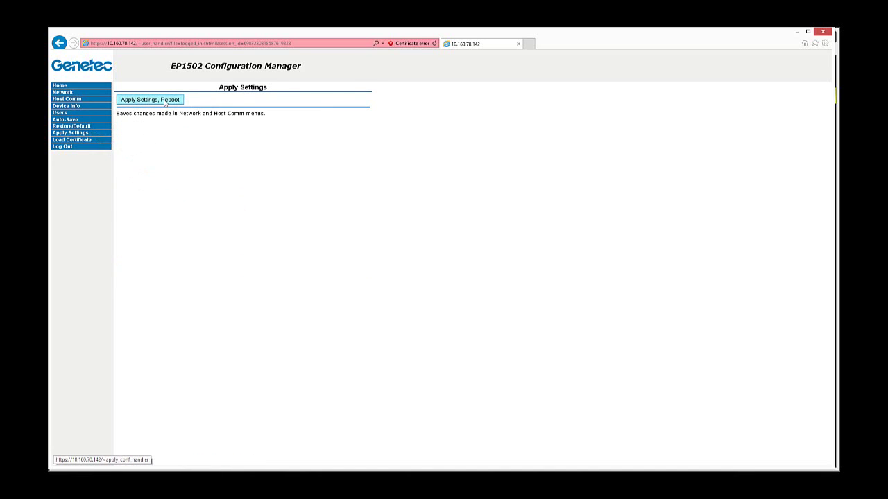
left_click(165, 102)
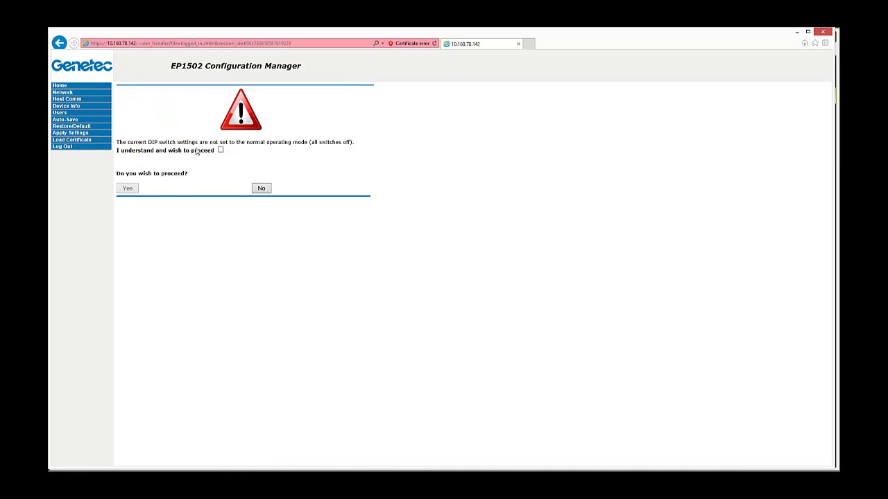
left_click(221, 149)
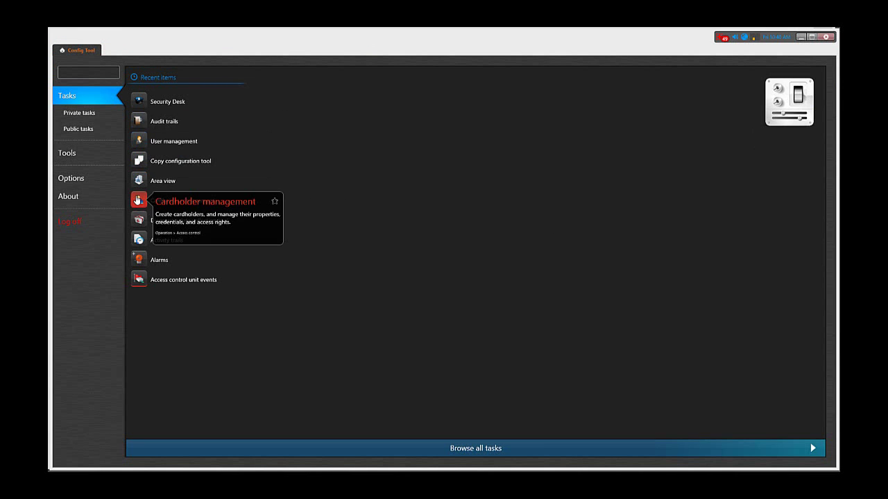
- Find Access control via an 'access' search and view Synergis Cloud Link's empty Peripherals list
left_click(84, 73)
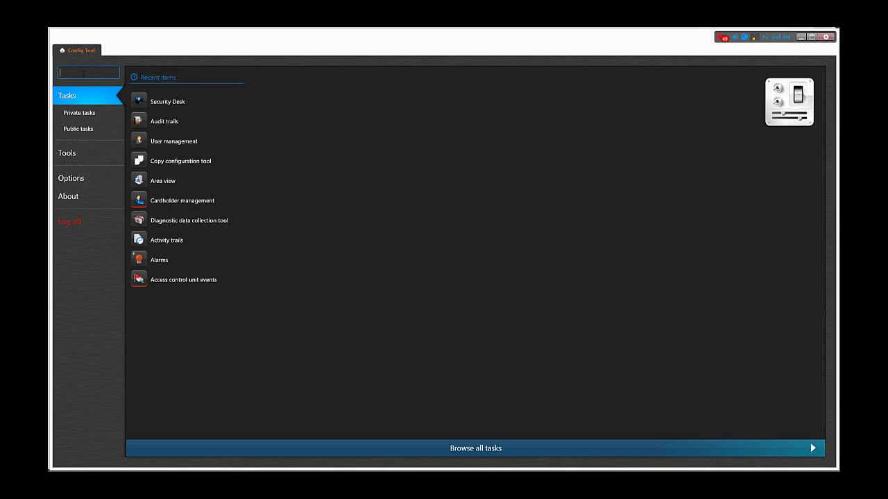
type("access")
left_click(89, 98)
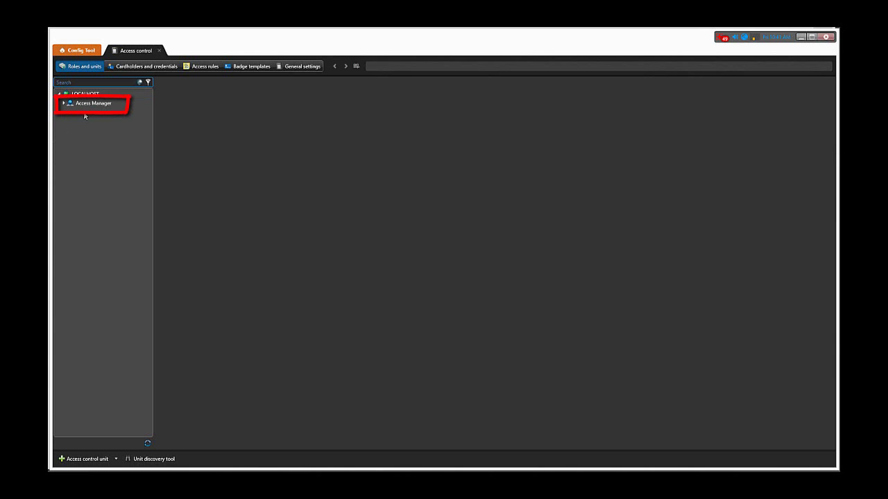
left_click(64, 105)
left_click(64, 103)
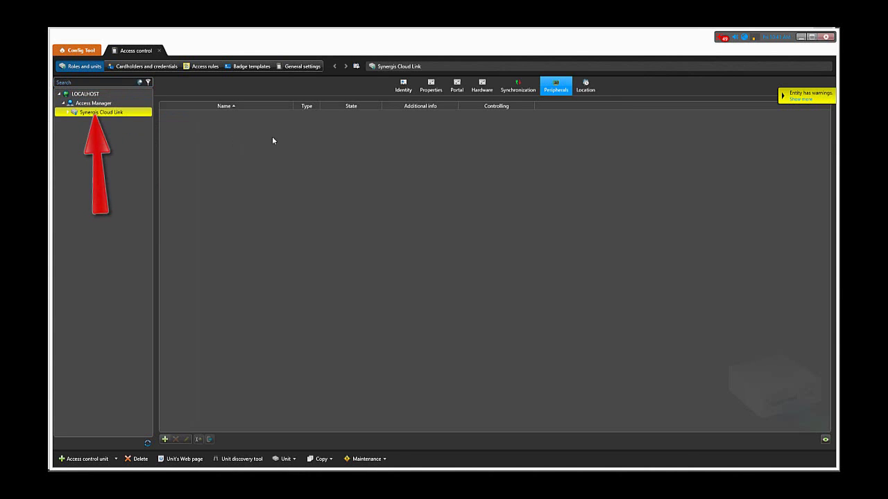
left_click(557, 90)
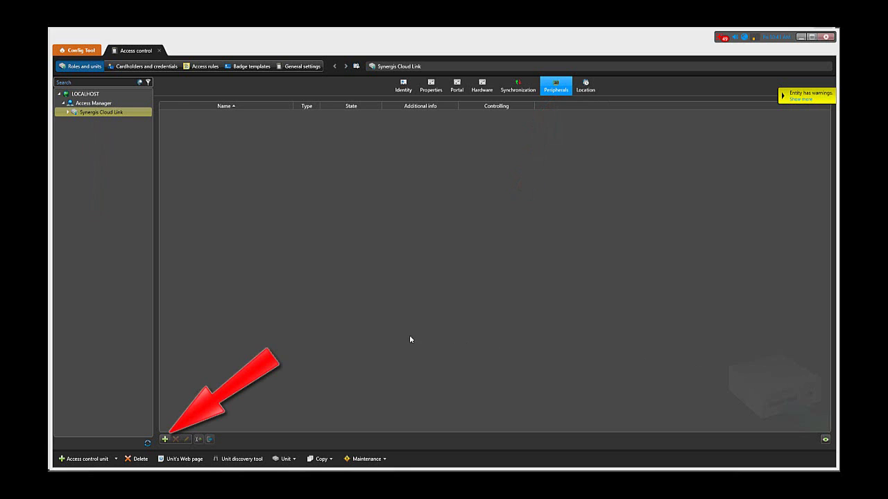
- Add a Mercury EP1502 controller at IP 10.160.70.142, port 3001, to the peripherals
left_click(165, 439)
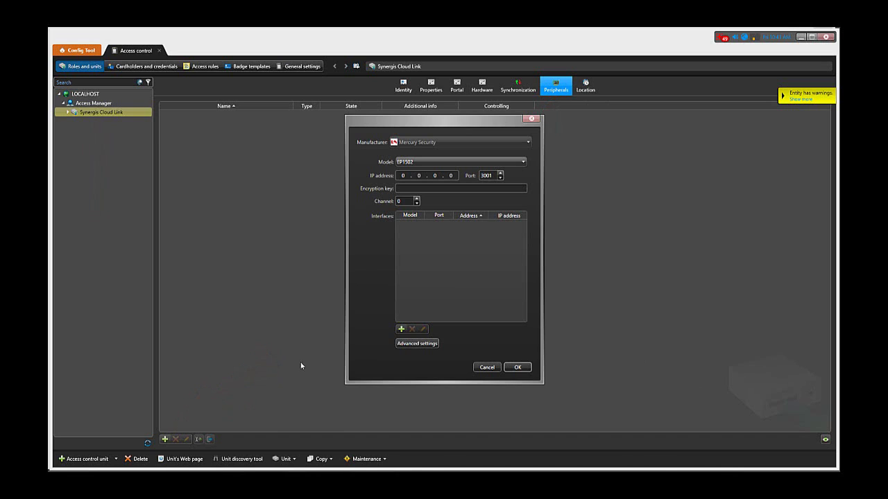
left_click(419, 162)
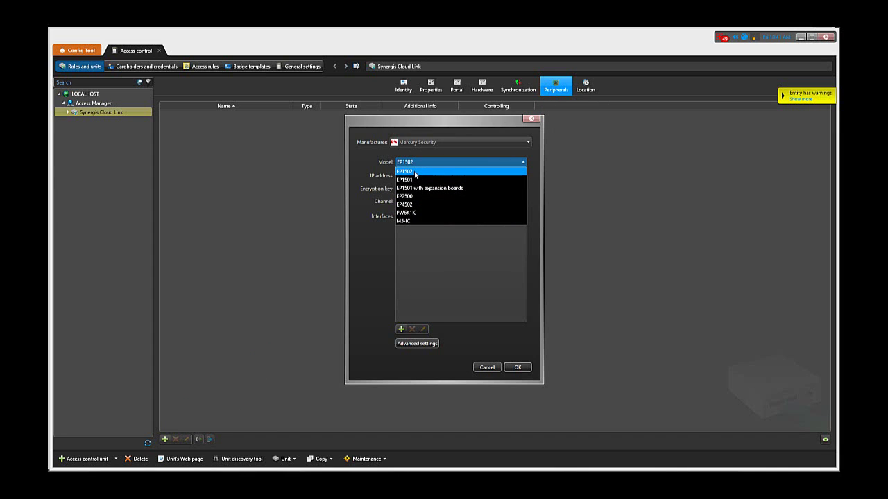
left_click(415, 172)
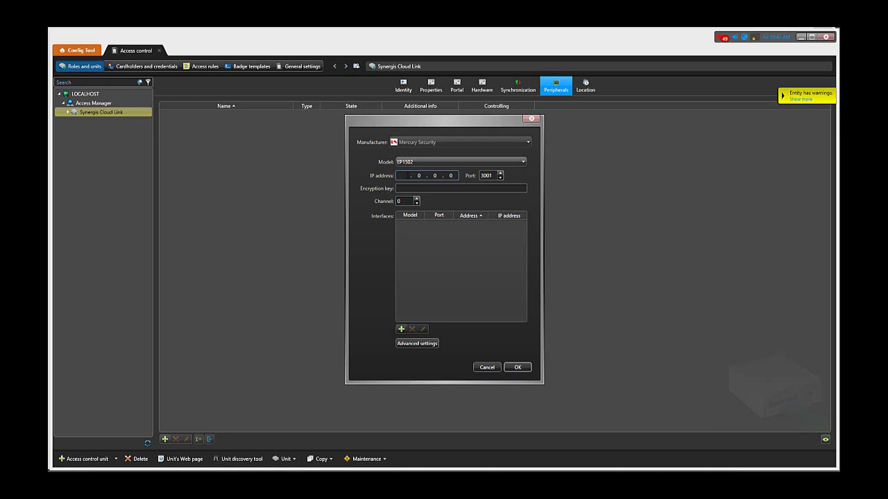
type("10 . 160 . 70 . 142")
key("Tab")
left_click(518, 368)
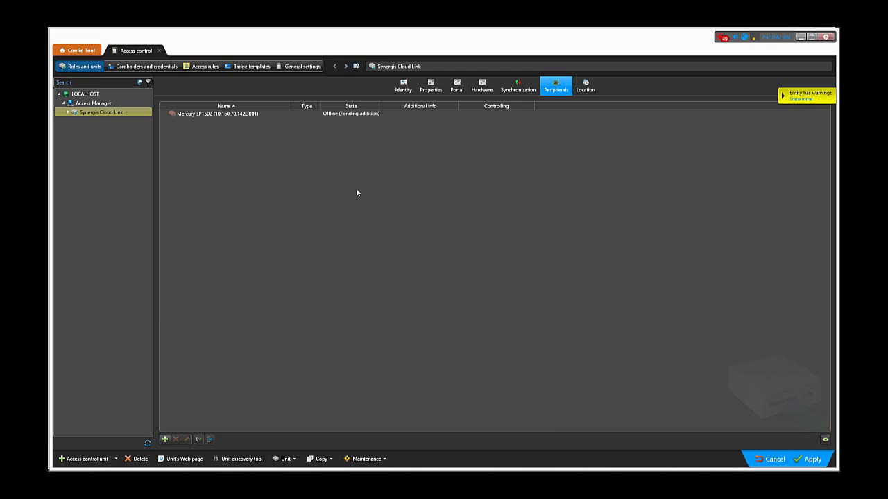
- Apply the pending EP1502 addition until it shows Online, then return to the Config Tool home page
left_click(809, 459)
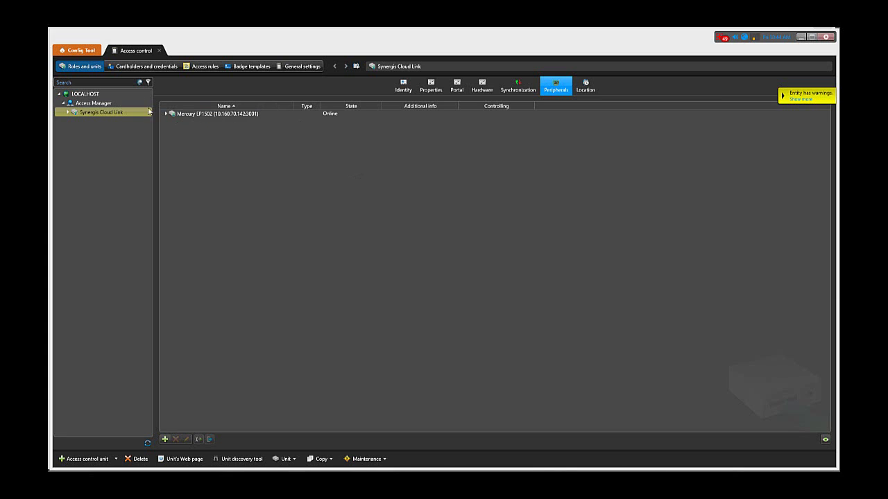
left_click(77, 51)
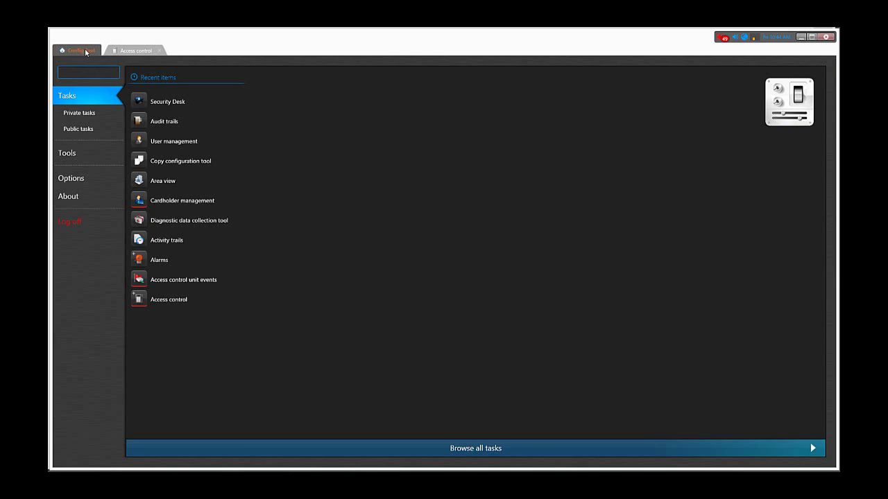
- Start a new door entity named Test from the Area view
left_click(135, 182)
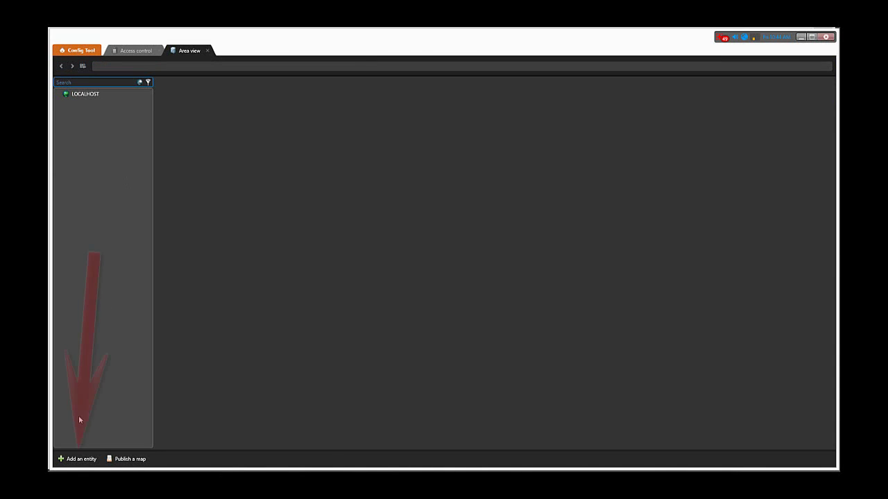
left_click(69, 460)
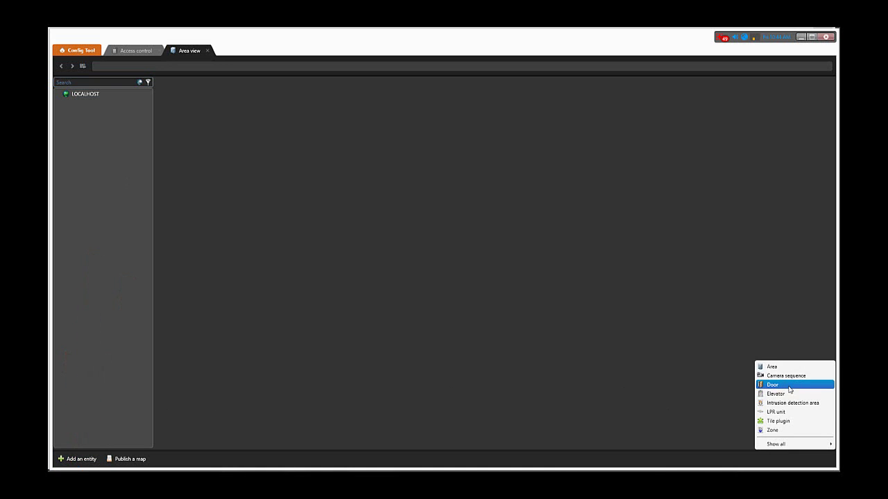
left_click(788, 389)
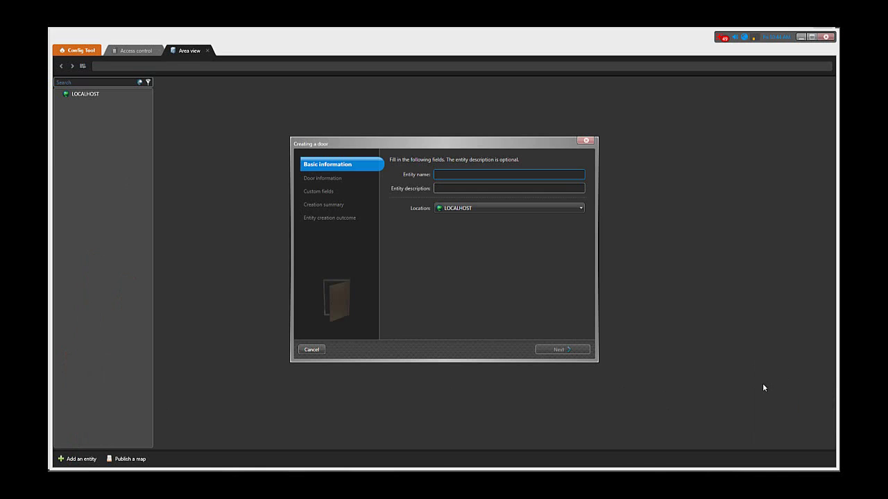
type("Test")
left_click(572, 351)
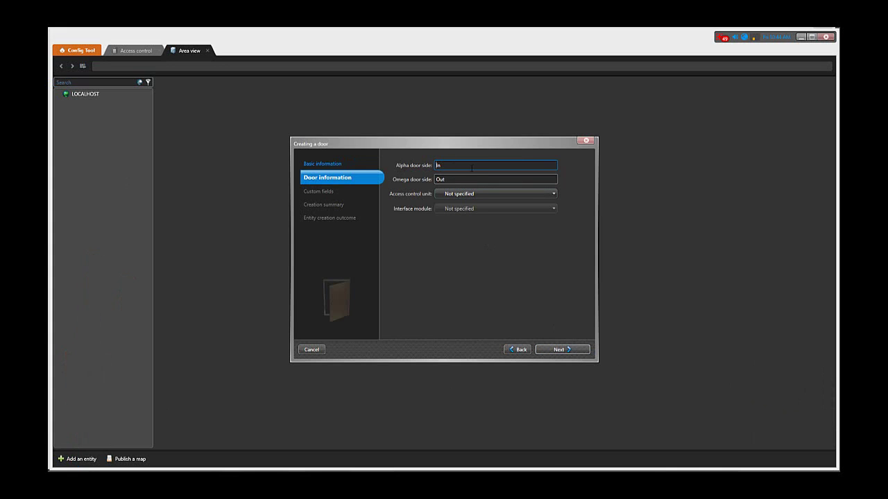
- Set the door's control unit to Synergis Cloud Link and interface module to Mercury EP1502, then finish
left_click(457, 193)
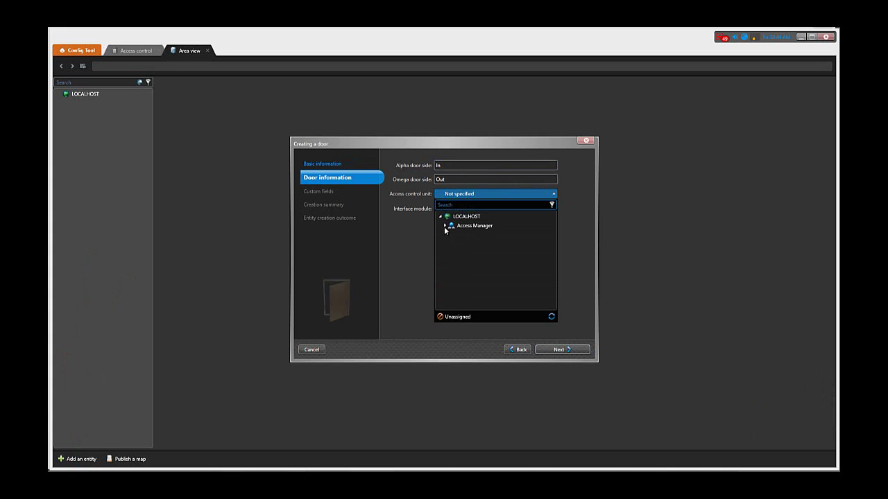
left_click(445, 226)
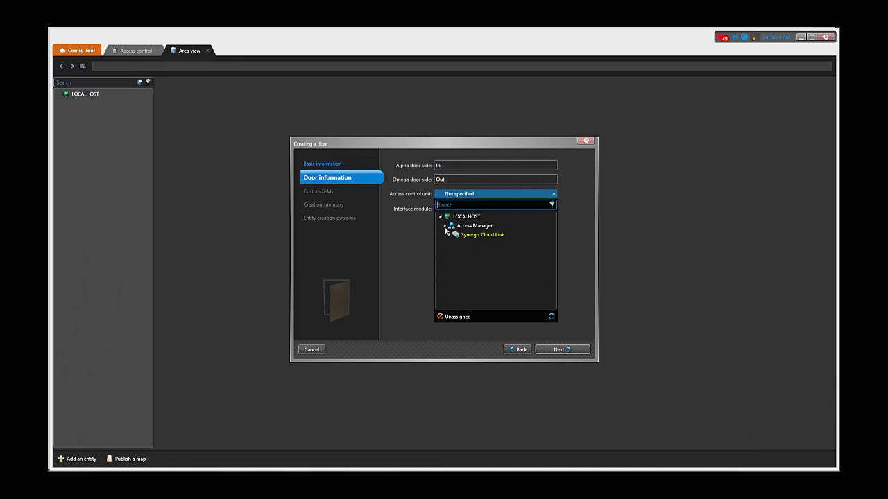
left_click(480, 236)
left_click(477, 208)
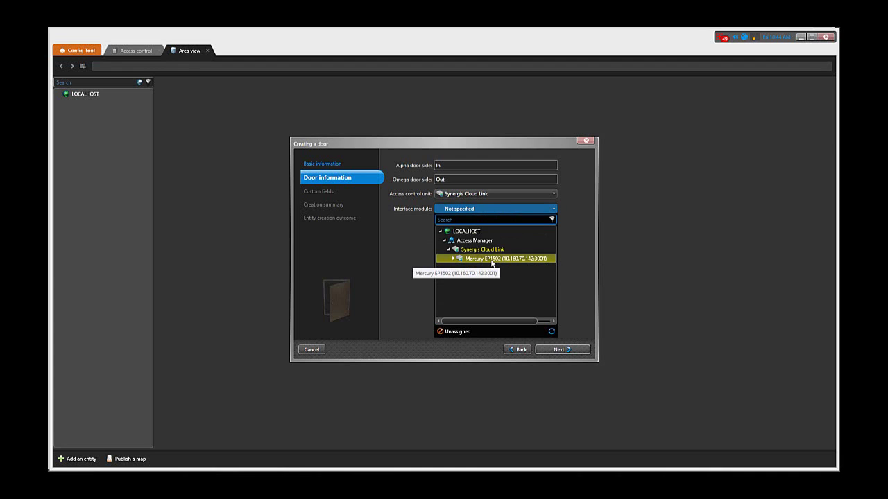
left_click(488, 260)
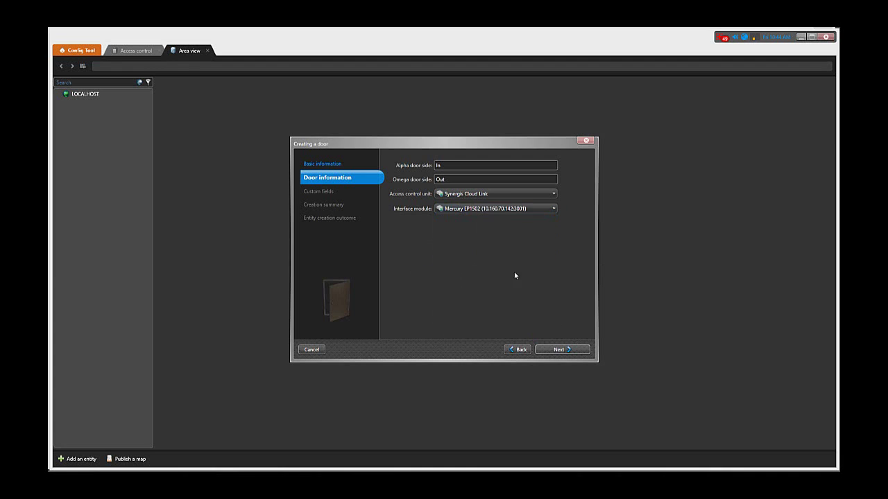
left_click(565, 350)
left_click(563, 351)
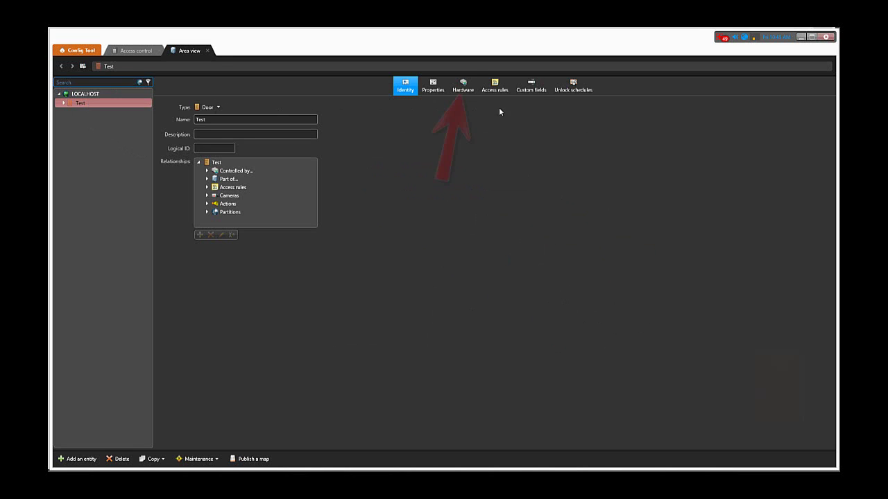
- Set door Test's Reader (In) to Reader 1 and Reader (Out) to Reader 2
left_click(466, 90)
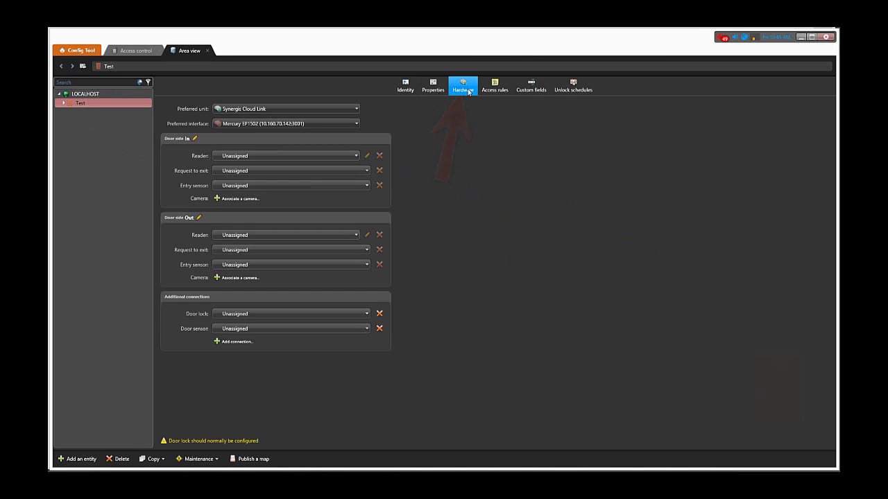
left_click(256, 157)
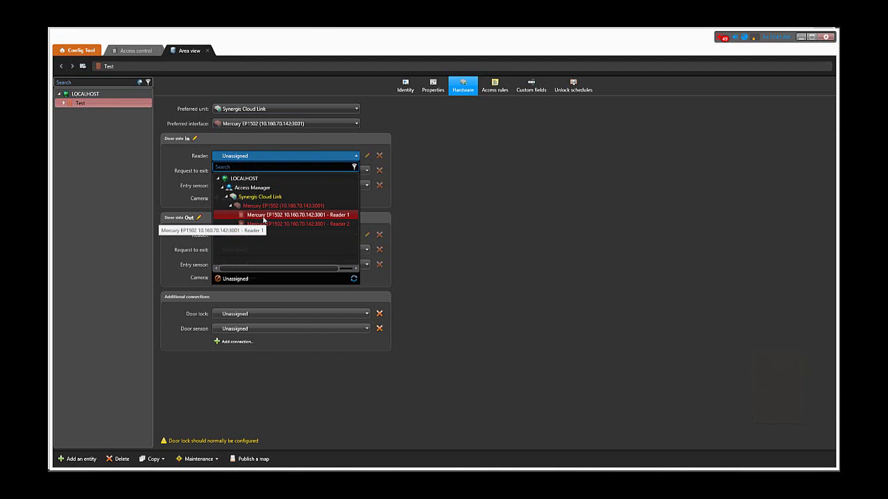
left_click(264, 217)
left_click(294, 237)
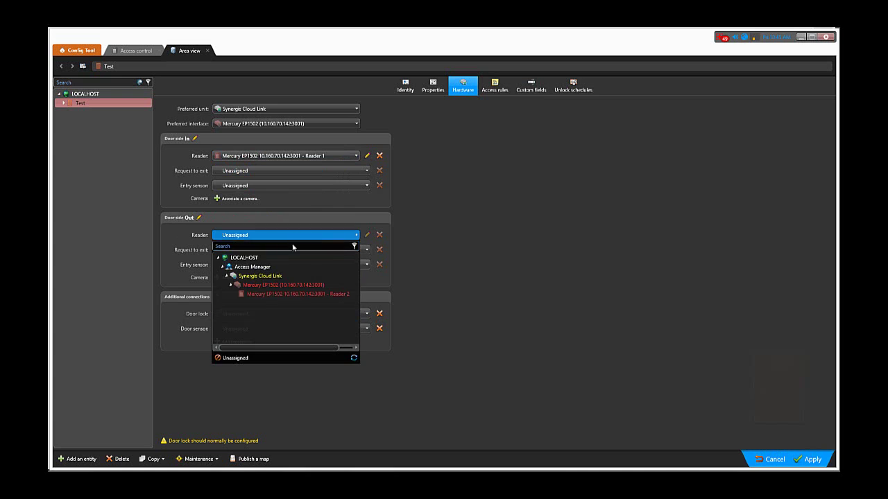
left_click(292, 295)
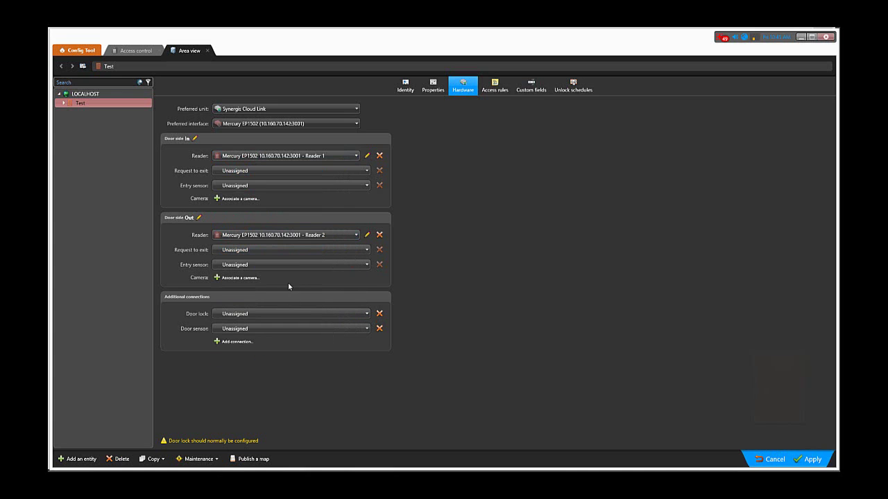
- Use Output 1 as the door lock and Input 1 as the door sensor, then apply
left_click(265, 313)
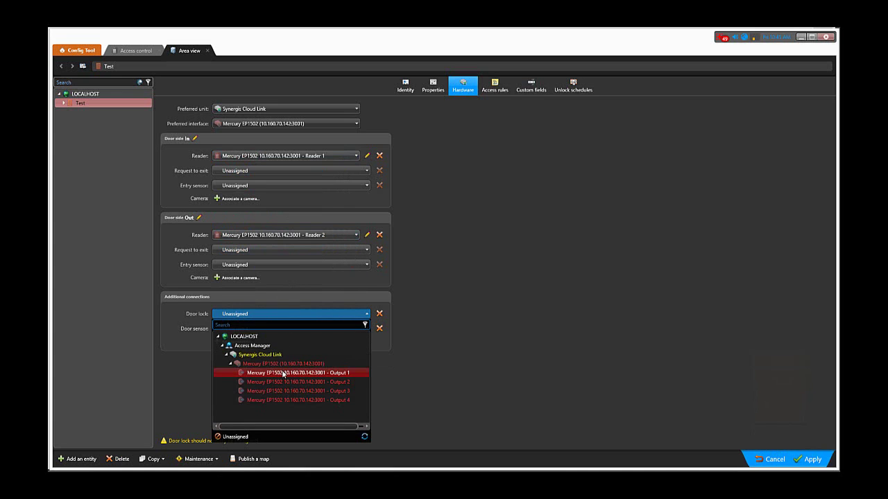
left_click(283, 373)
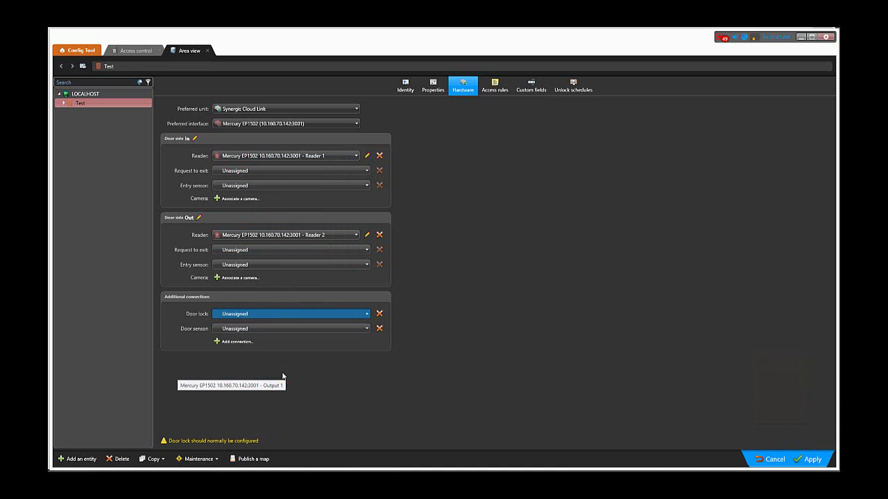
left_click(275, 328)
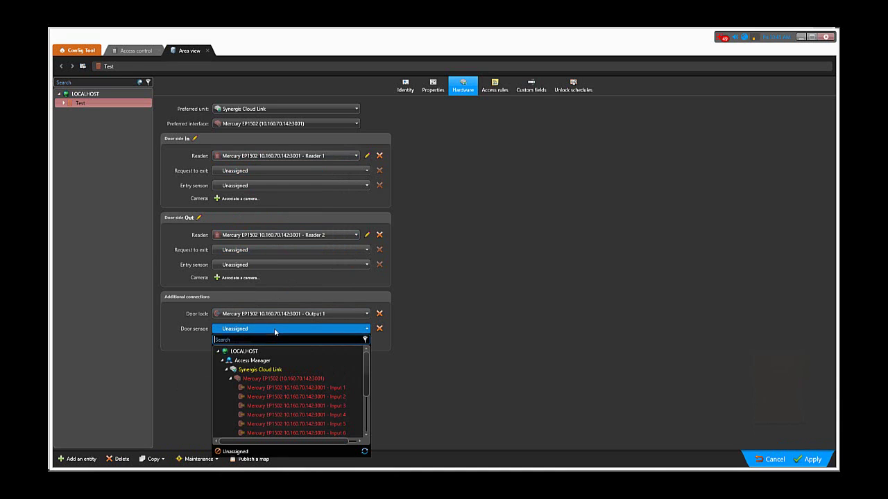
left_click(297, 390)
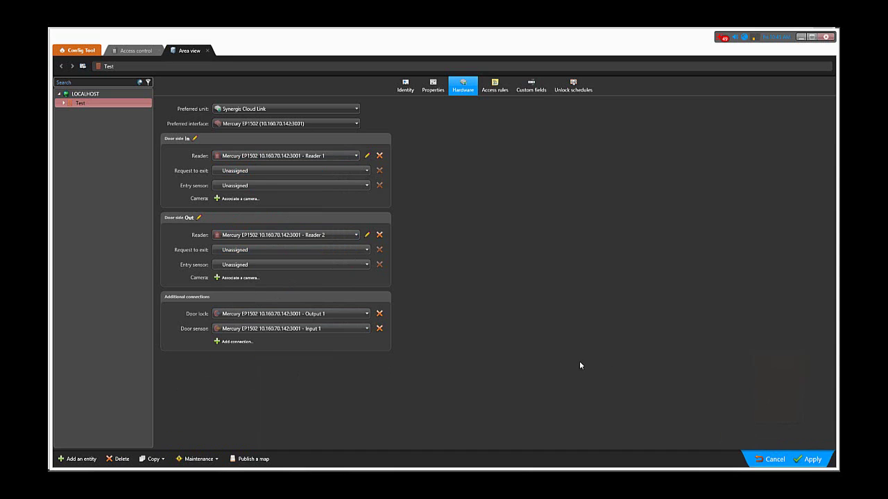
left_click(810, 459)
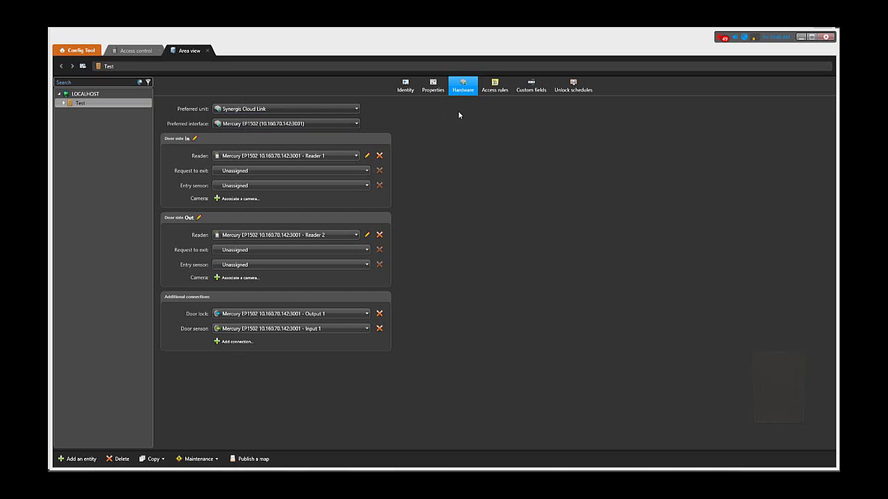
- Review door Test's Properties, then add All open rule to its access rules for both sides
left_click(437, 89)
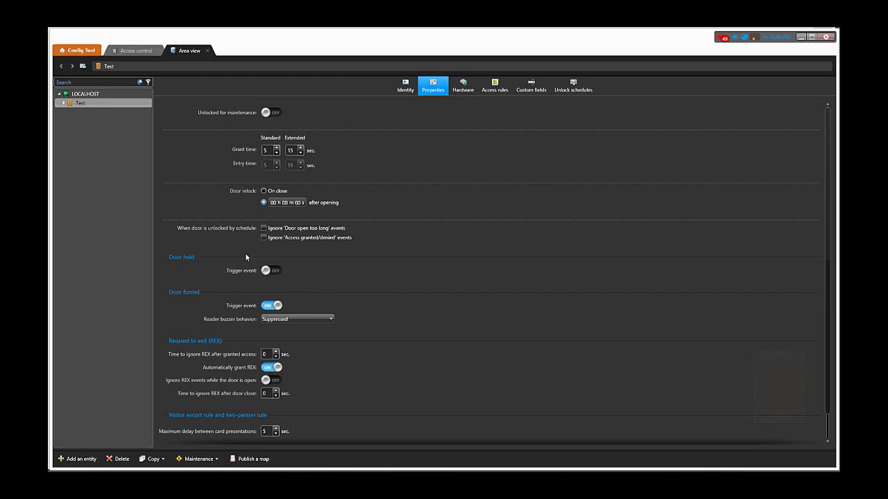
left_click(495, 91)
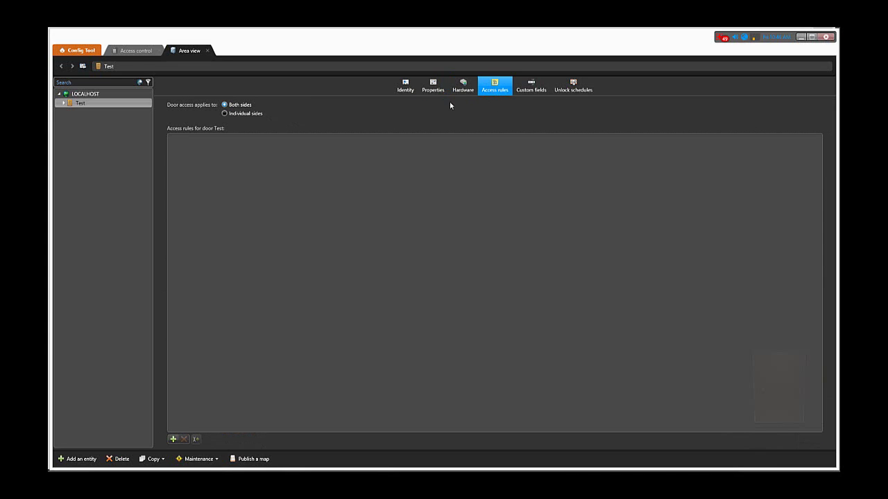
left_click(173, 439)
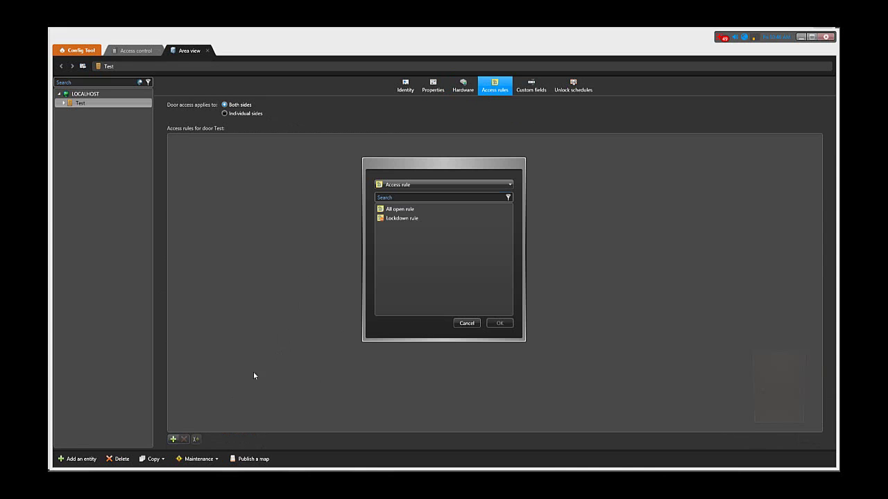
left_click(397, 209)
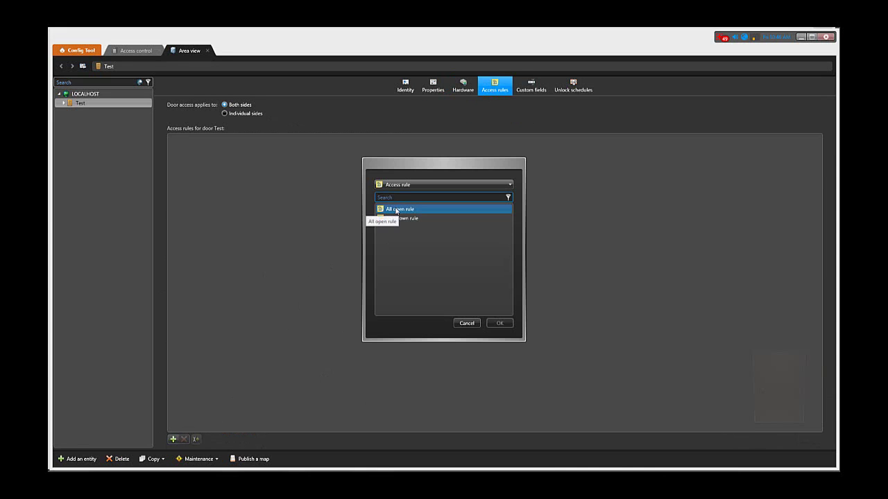
left_click(507, 325)
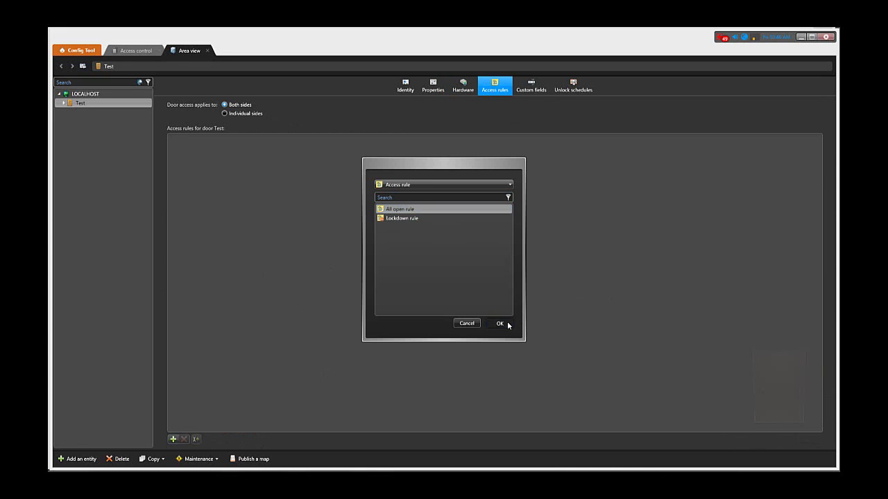